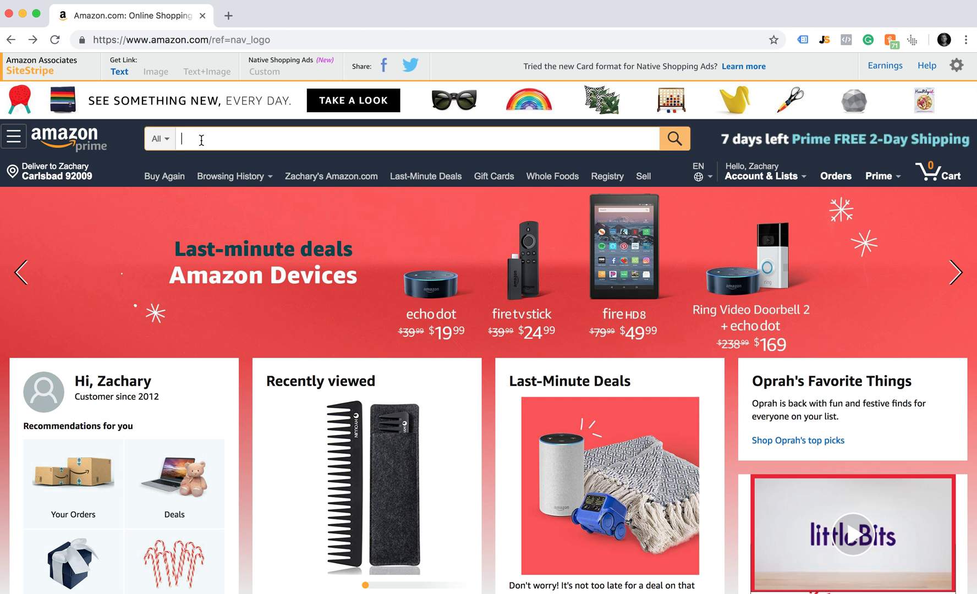
type("weather")
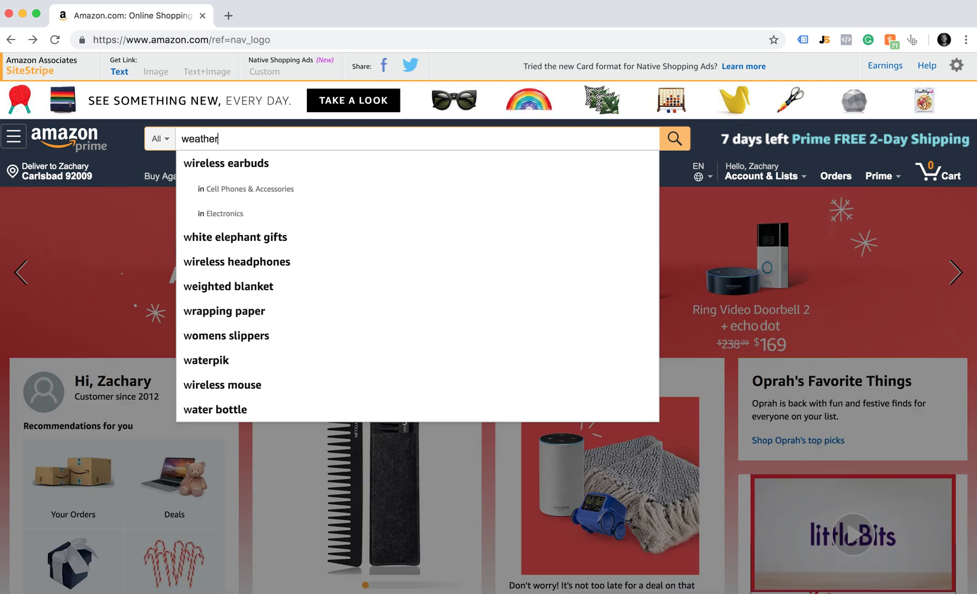
type(" glass")
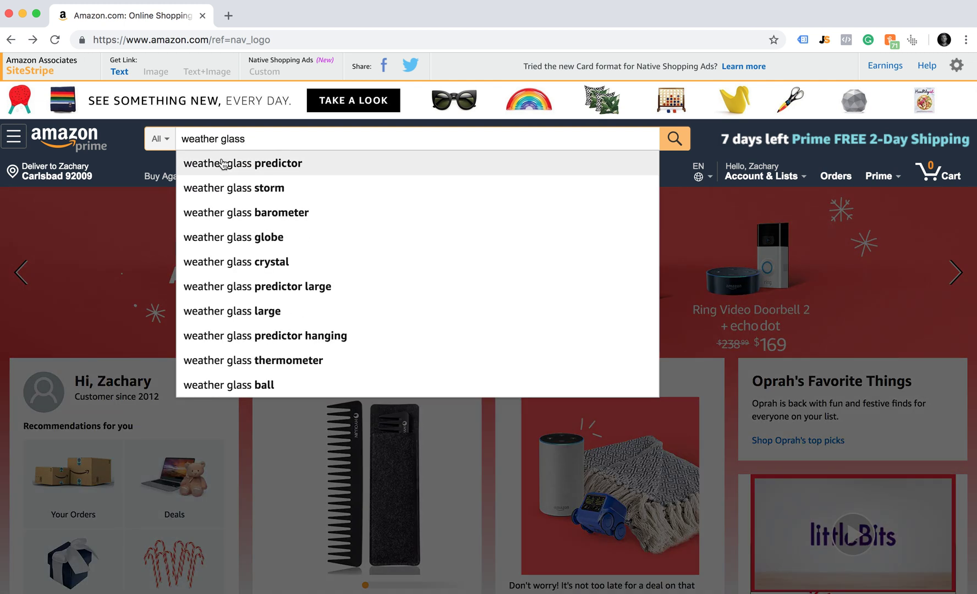
Step: Pick the 'weather glass predictor' suggestion to list its 227 Amazon results
left_click(221, 161)
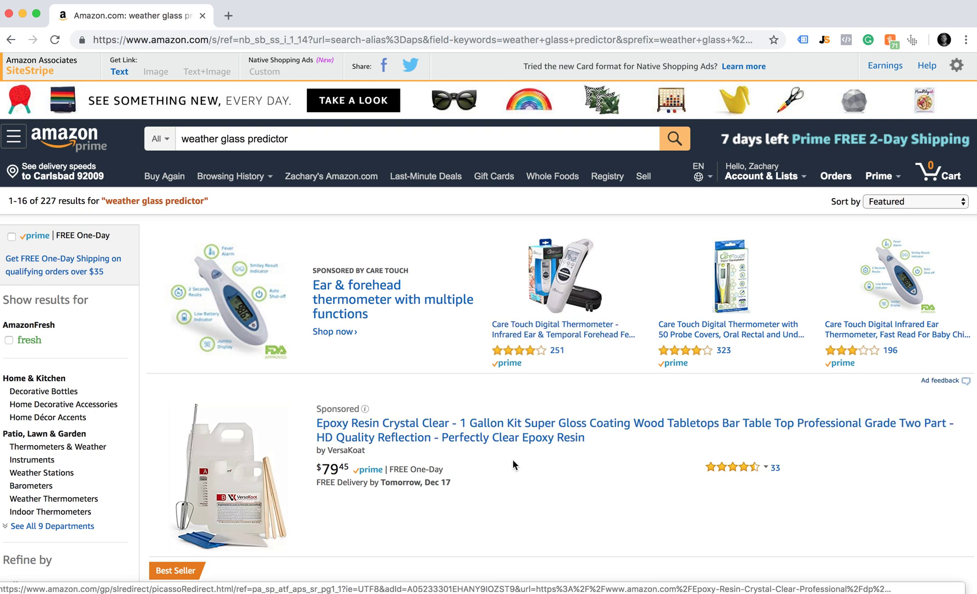
scroll(505, 468, "down", 5)
scroll(504, 468, "down", 4)
scroll(504, 469, "down", 1)
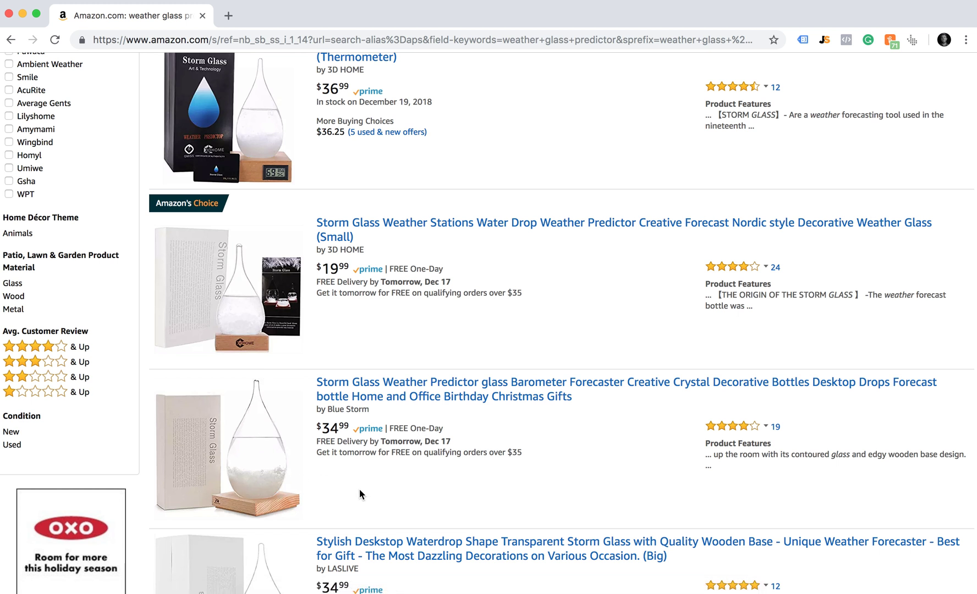
scroll(360, 490, "down", 3)
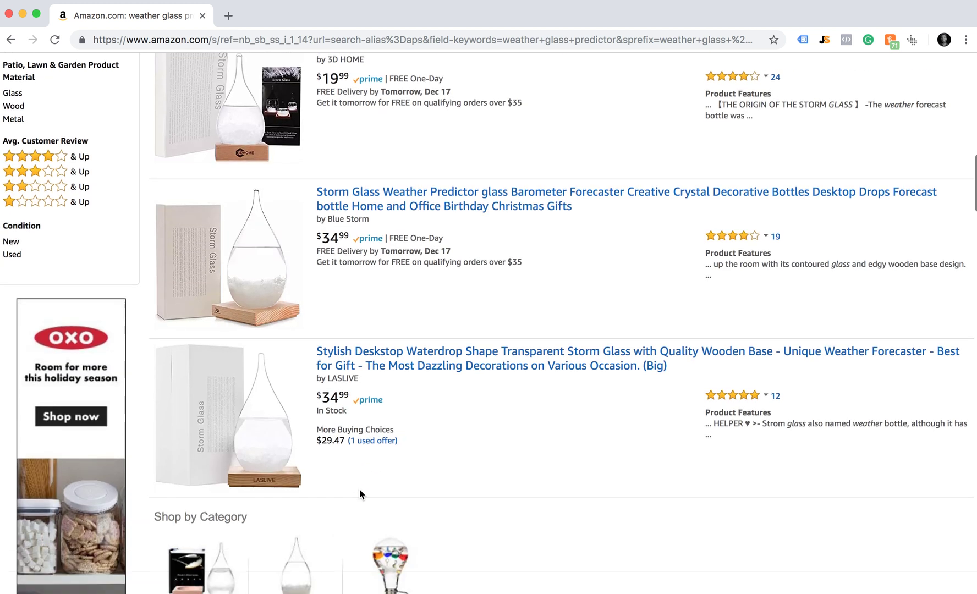
scroll(359, 489, "down", 3)
scroll(360, 490, "down", 5)
scroll(359, 490, "down", 5)
scroll(360, 489, "up", 3)
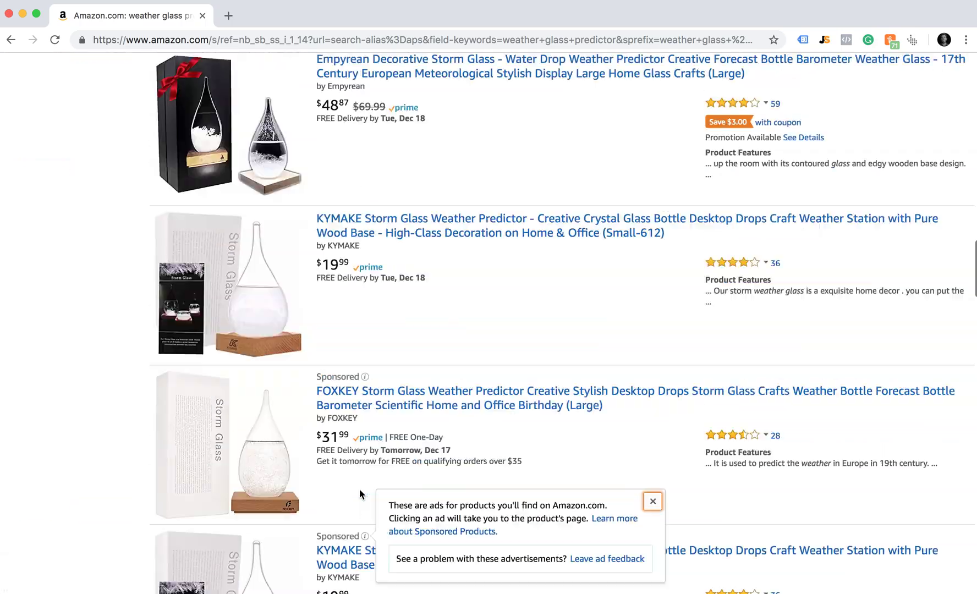
scroll(360, 490, "up", 5)
scroll(360, 489, "up", 5)
scroll(275, 572, "up", 5)
scroll(275, 572, "down", 3)
scroll(275, 572, "down", 5)
scroll(541, 388, "up", 3)
scroll(542, 388, "up", 1)
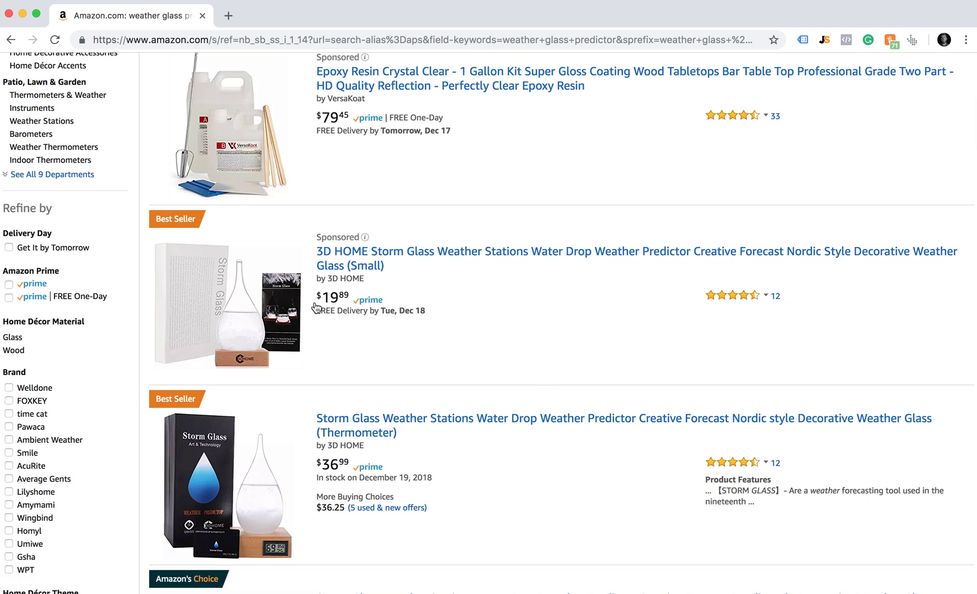
scroll(610, 347, "up", 5)
scroll(385, 330, "up", 2)
scroll(385, 330, "down", 10)
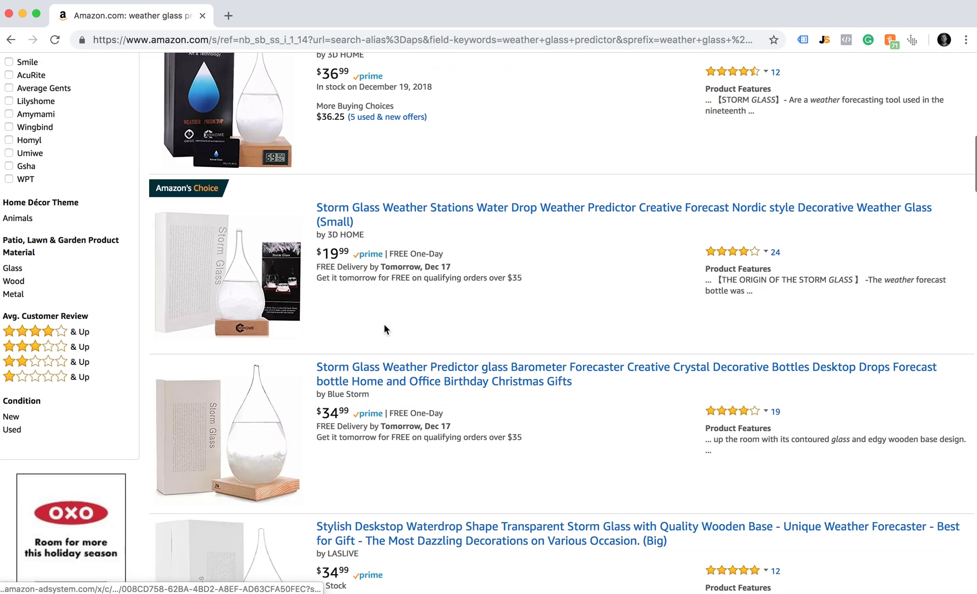
Step: Run Jungle Scout on the storm glass results, extracting data for 16 products
left_click(824, 40)
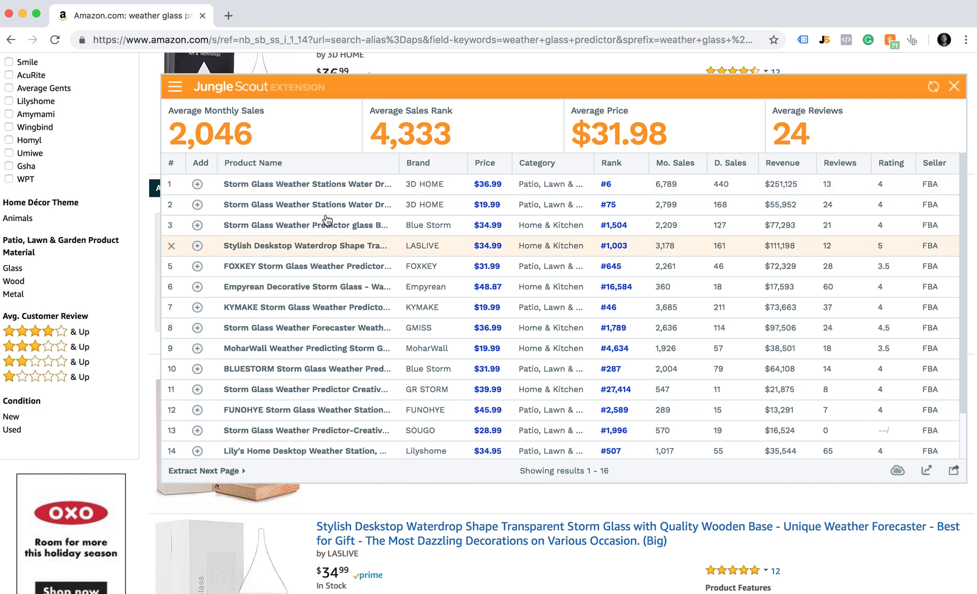
scroll(450, 324, "down", 2)
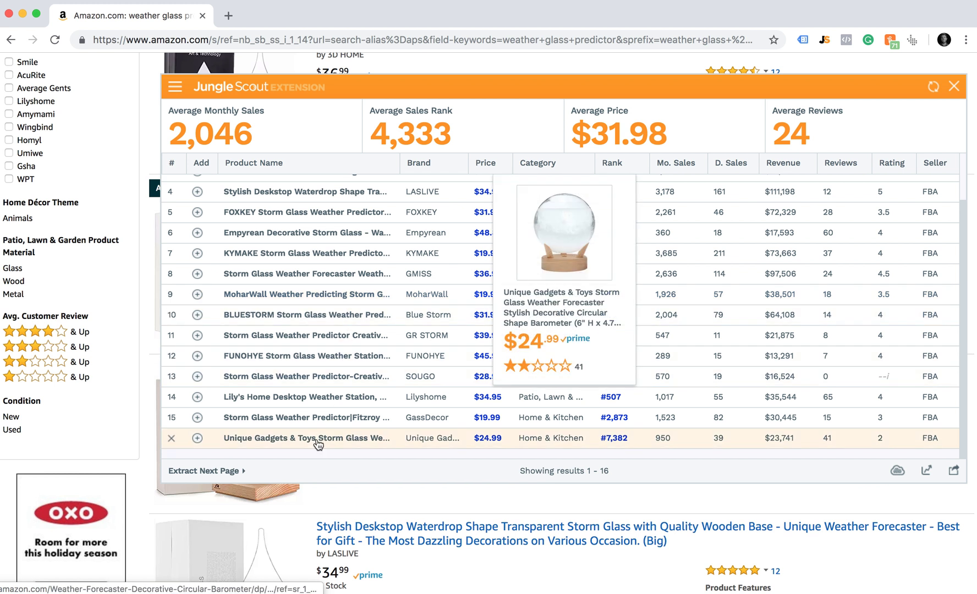
mouse_move(305, 438)
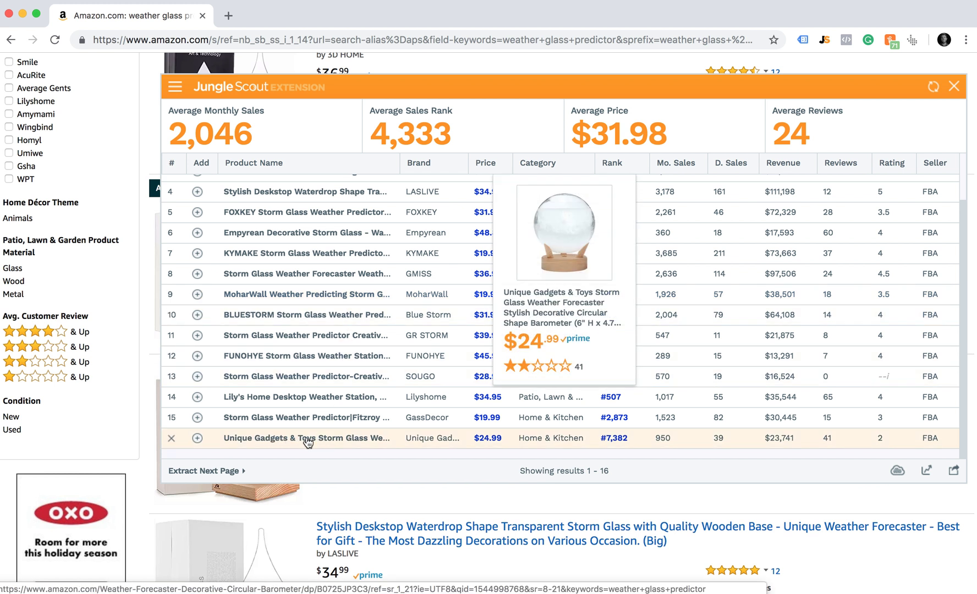
scroll(306, 443, "down", 2)
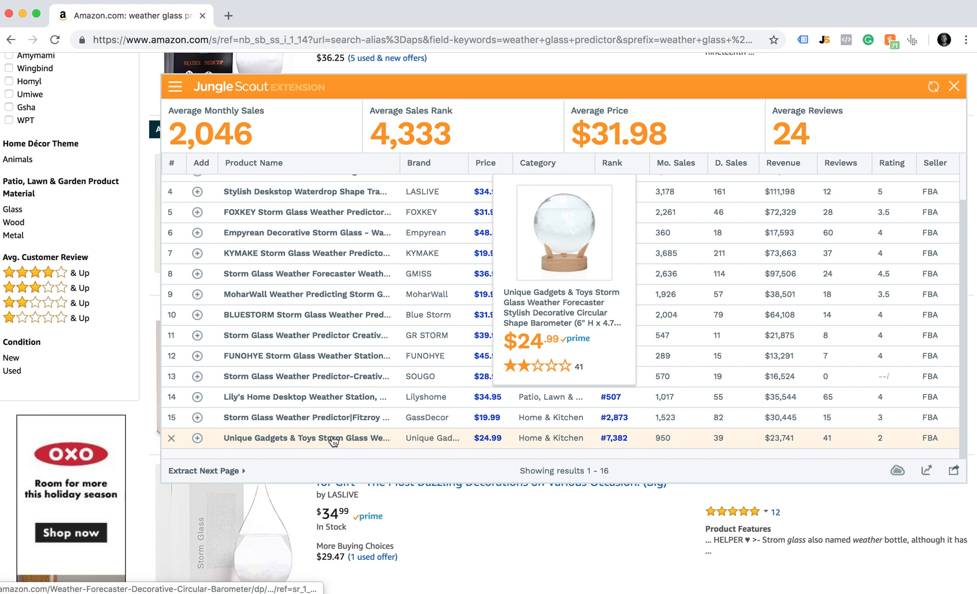
Step: Remove the Unique Gadgets and Lily's Home rows, then view the top listing's rank history
left_click(172, 440)
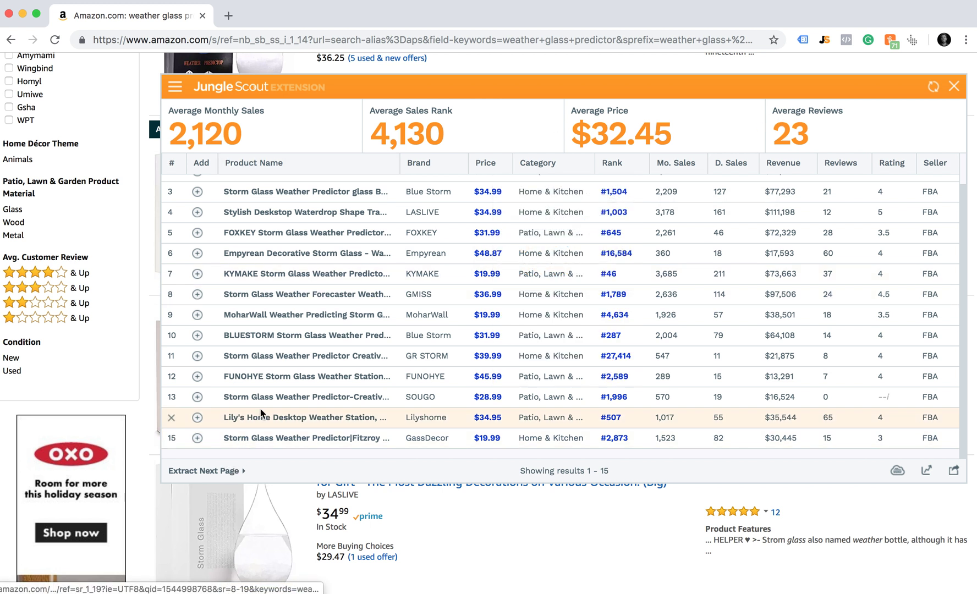
mouse_move(304, 397)
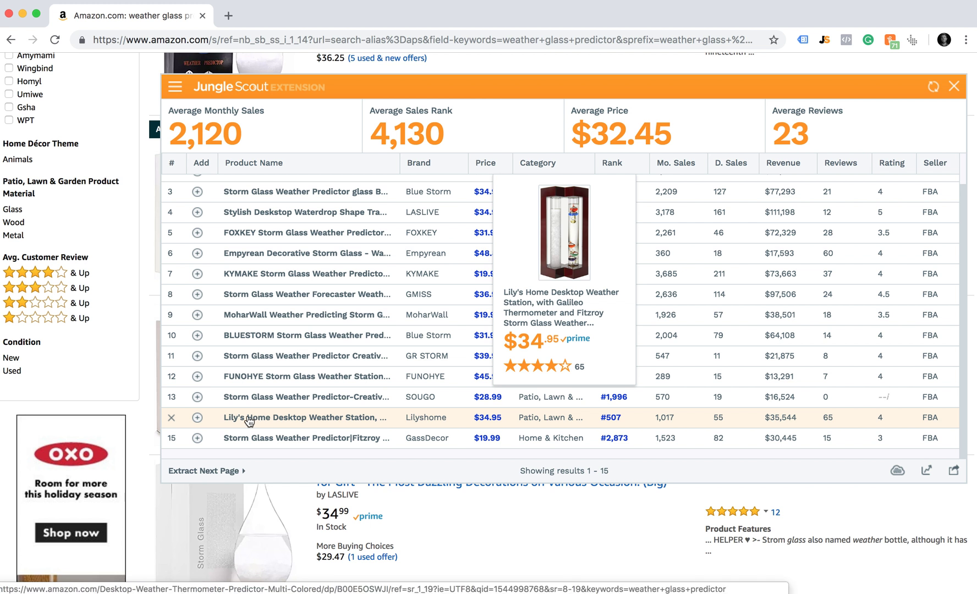
left_click(172, 419)
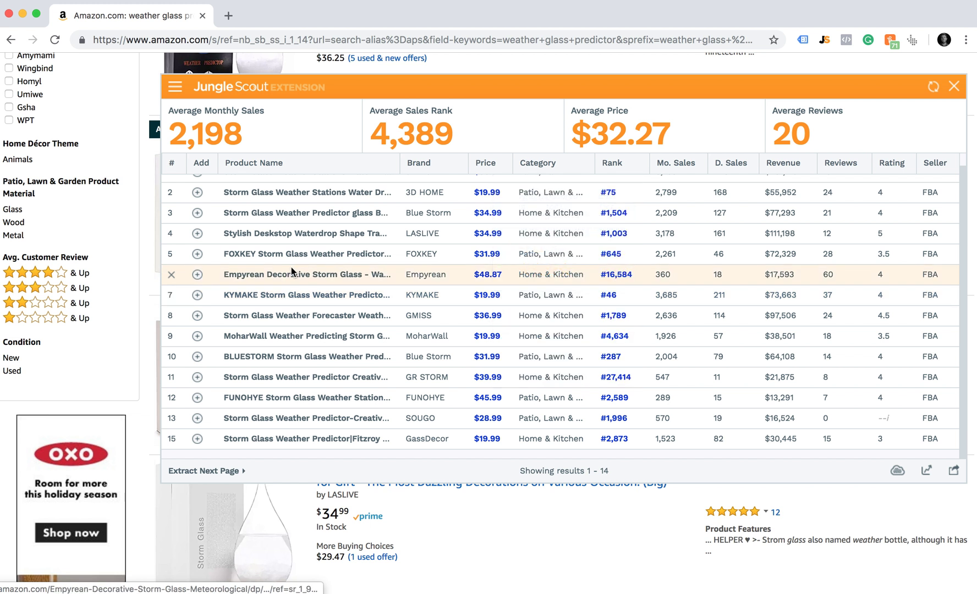
scroll(291, 276, "up", 1)
scroll(291, 275, "up", 1)
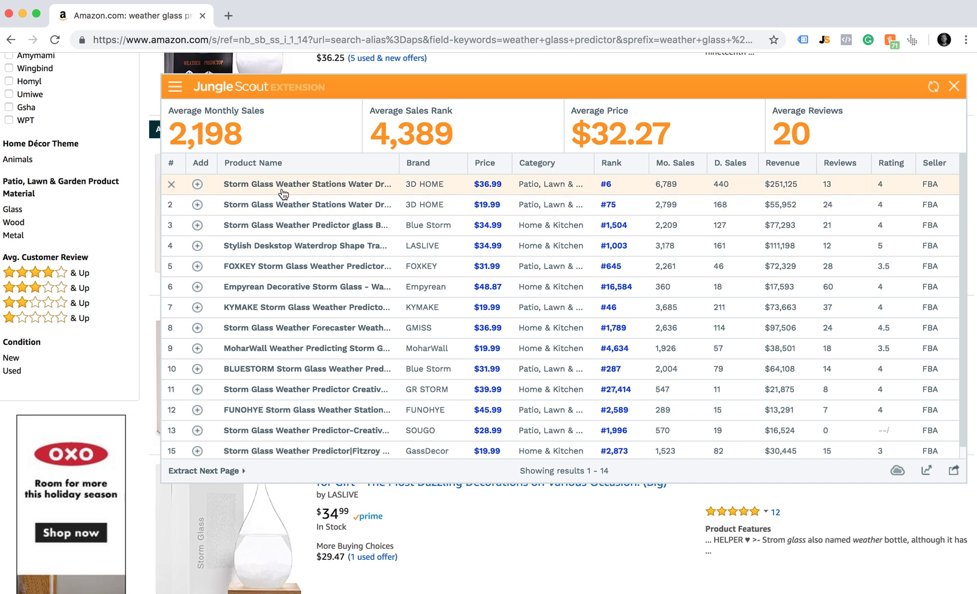
mouse_move(307, 184)
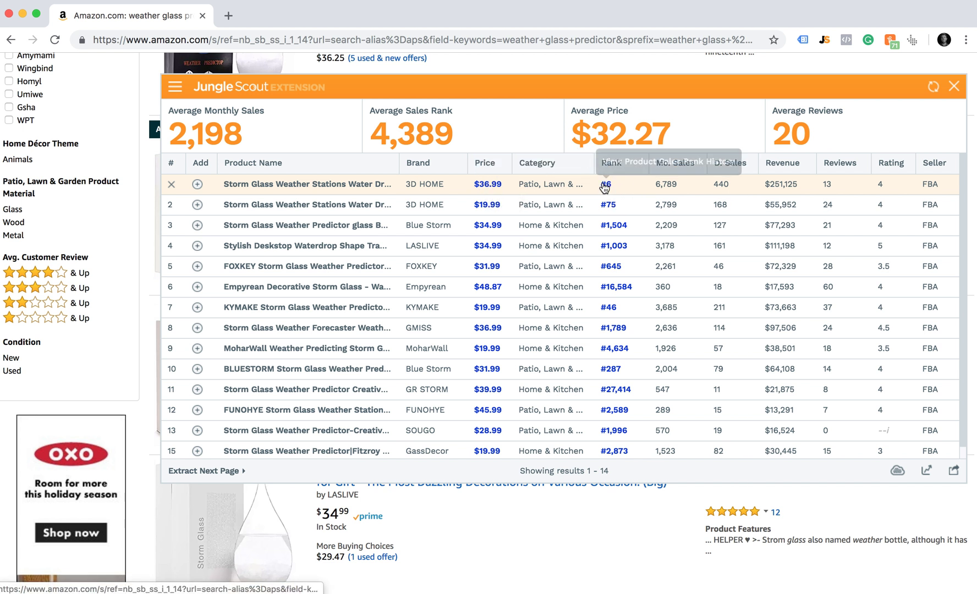
left_click(604, 185)
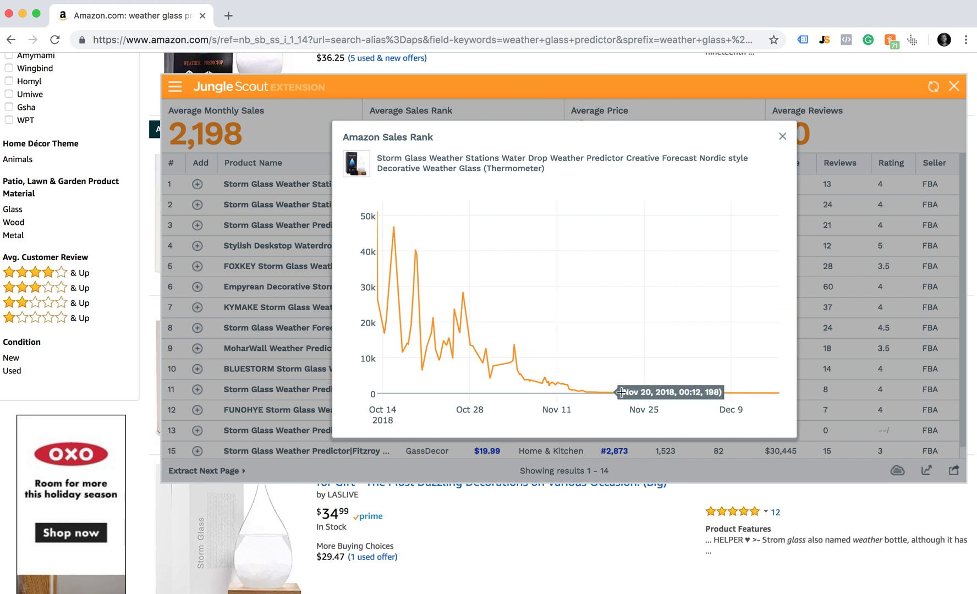
left_click(782, 137)
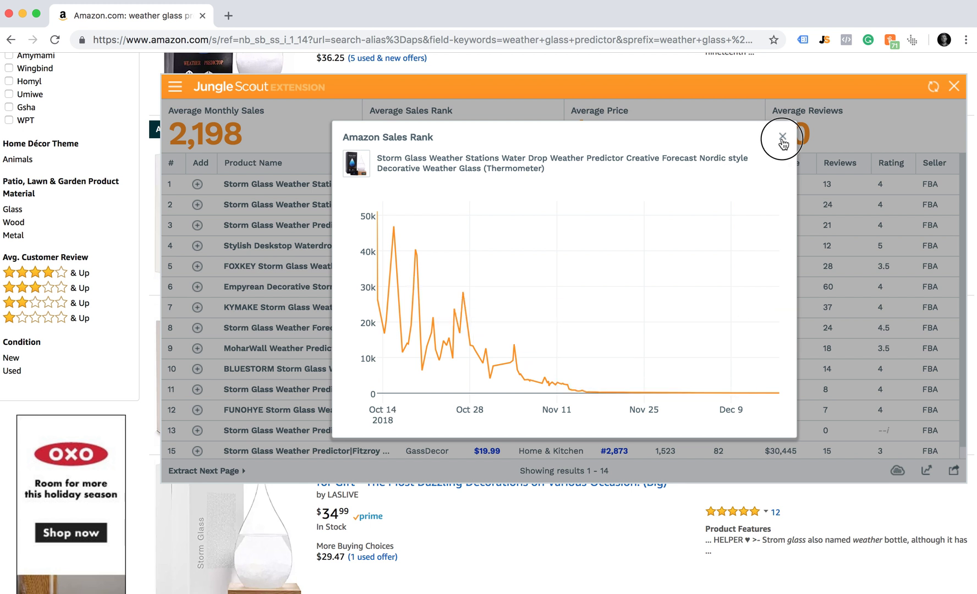
left_click(488, 184)
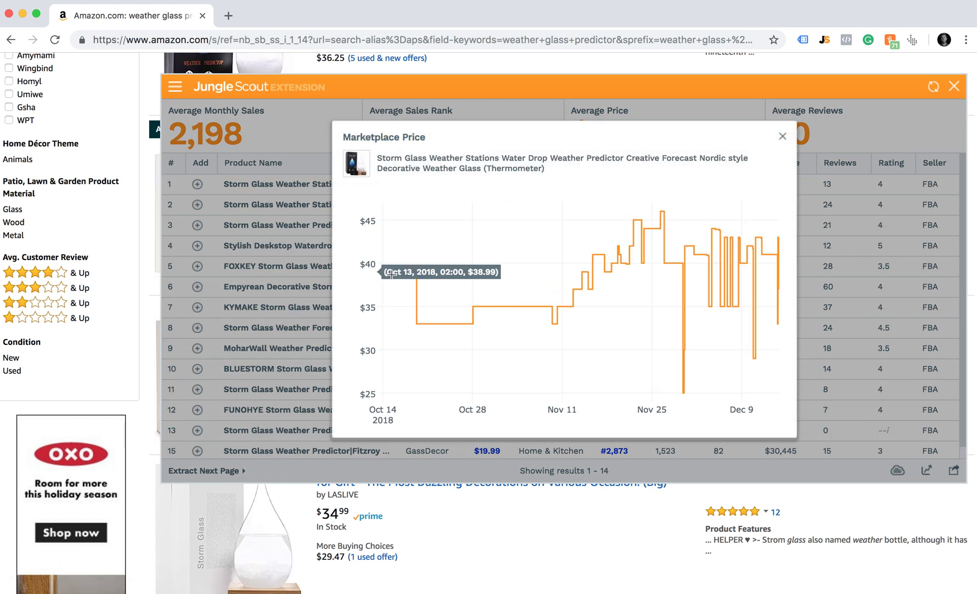
mouse_move(660, 214)
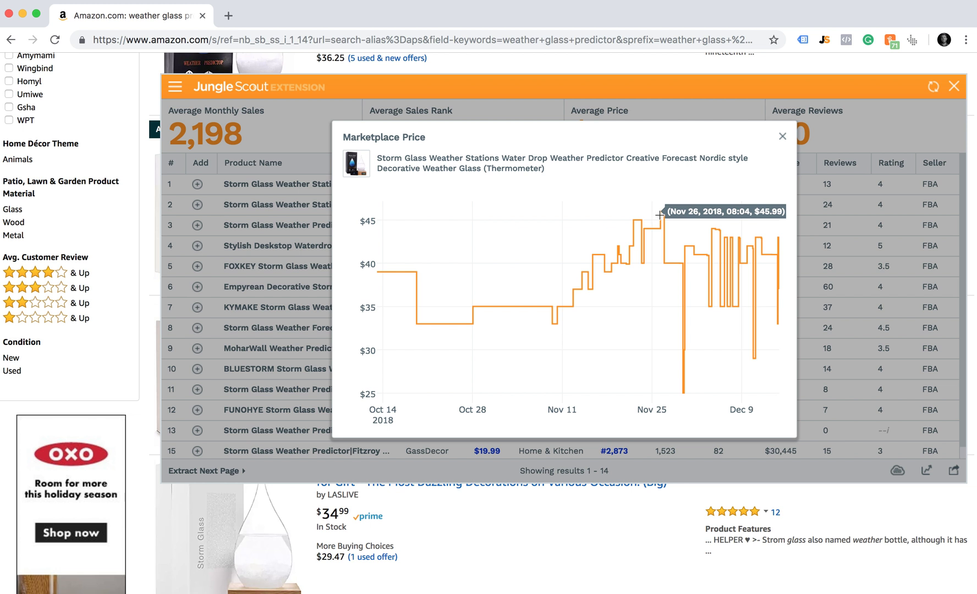
left_click(781, 137)
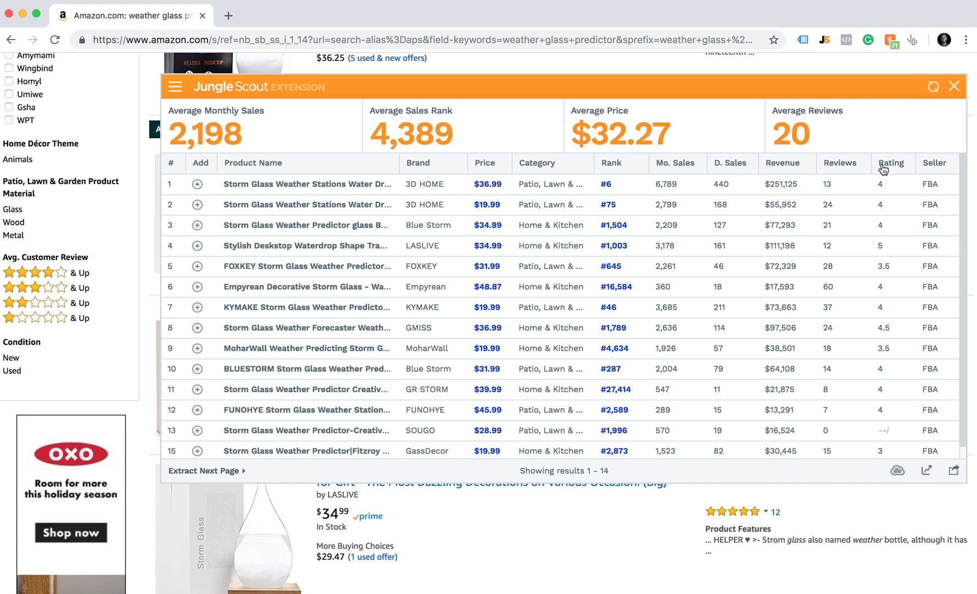
Step: Close Jungle Scout, search 'yoga mat' in Sports & Fitness, and rerun Jungle Scout there
left_click(953, 92)
scroll(385, 277, "up", 15)
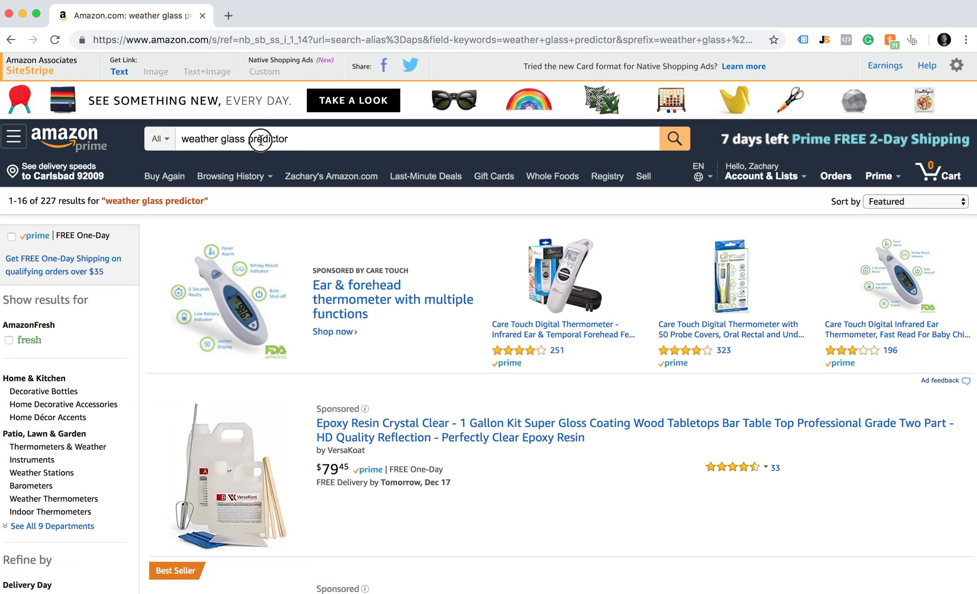
triple_click(260, 140)
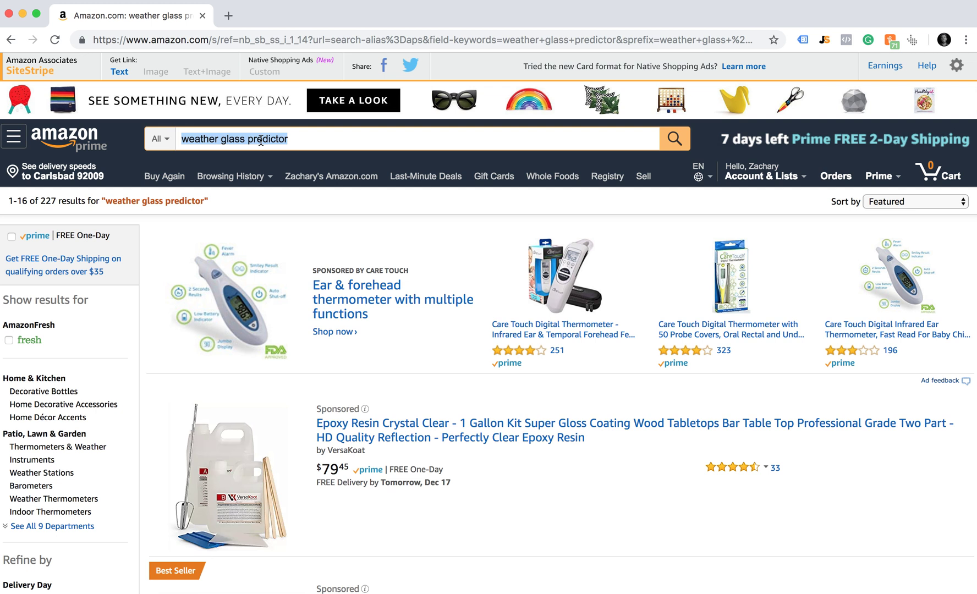
type("yoga m")
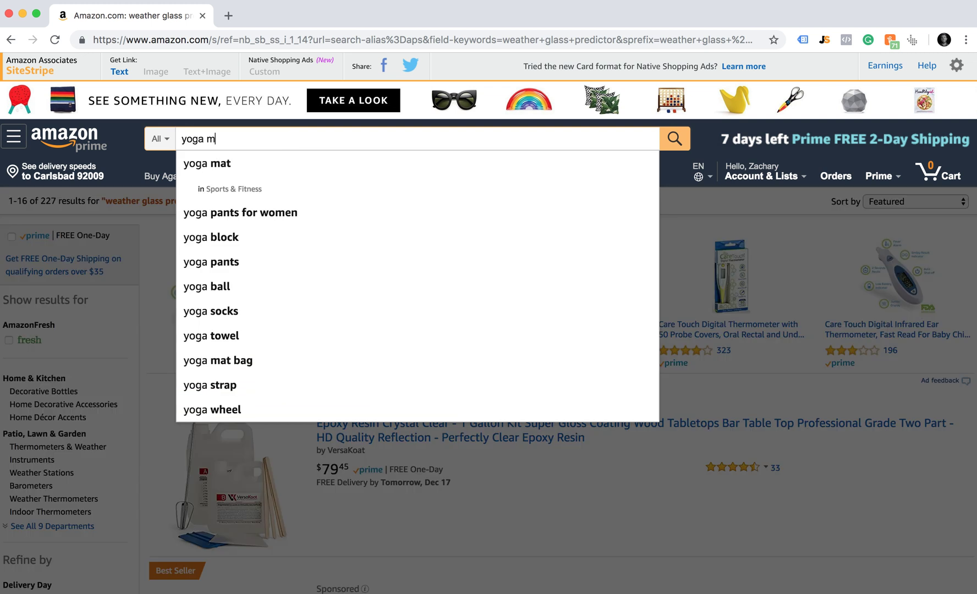
left_click(190, 166)
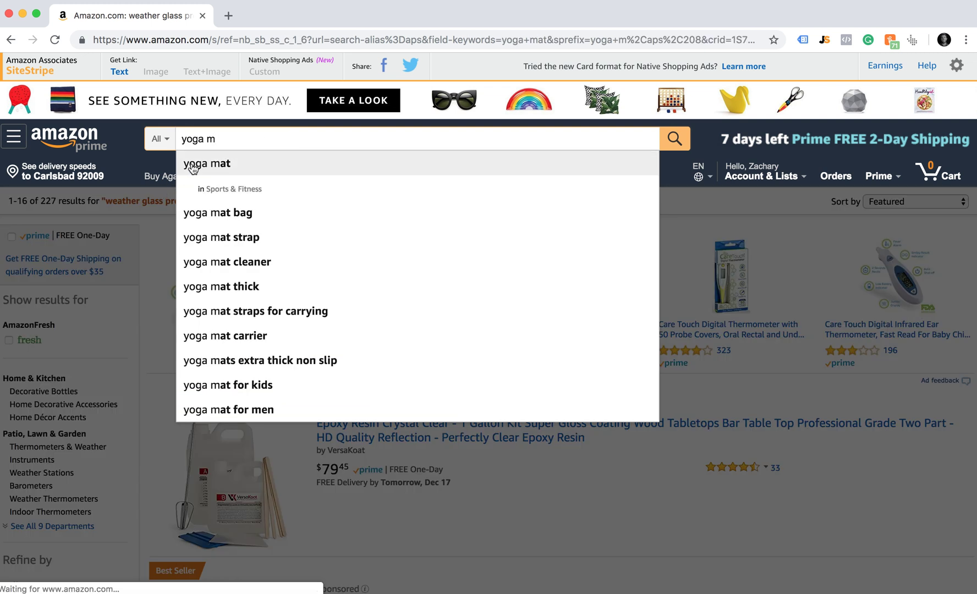
scroll(806, 375, "down", 2)
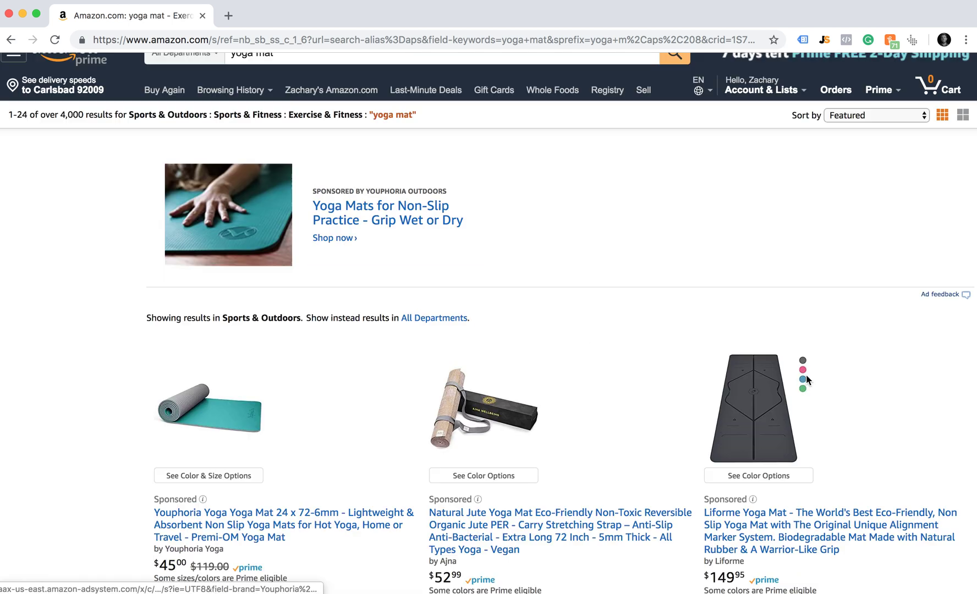
scroll(805, 375, "down", 10)
scroll(806, 375, "up", 2)
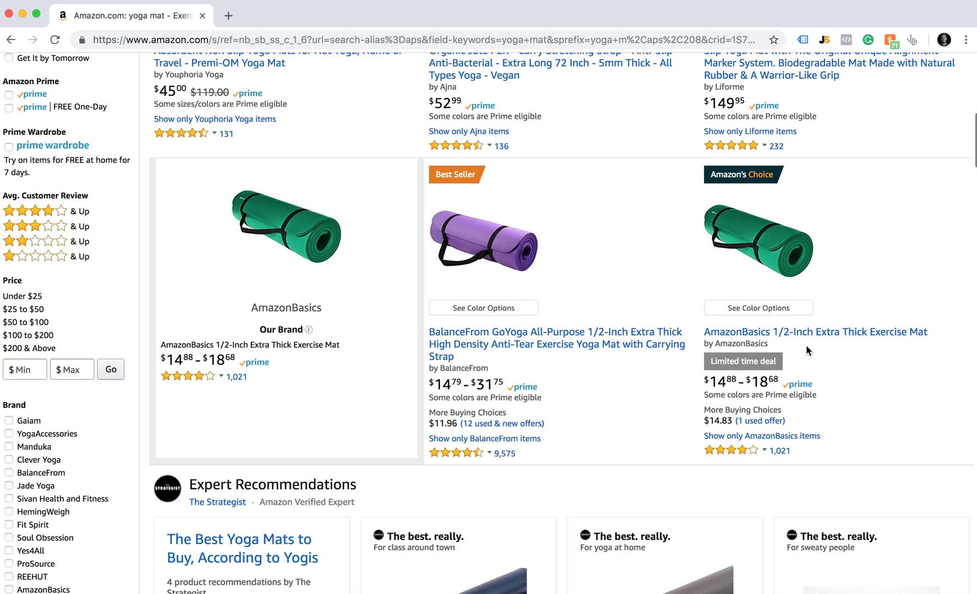
left_click(822, 40)
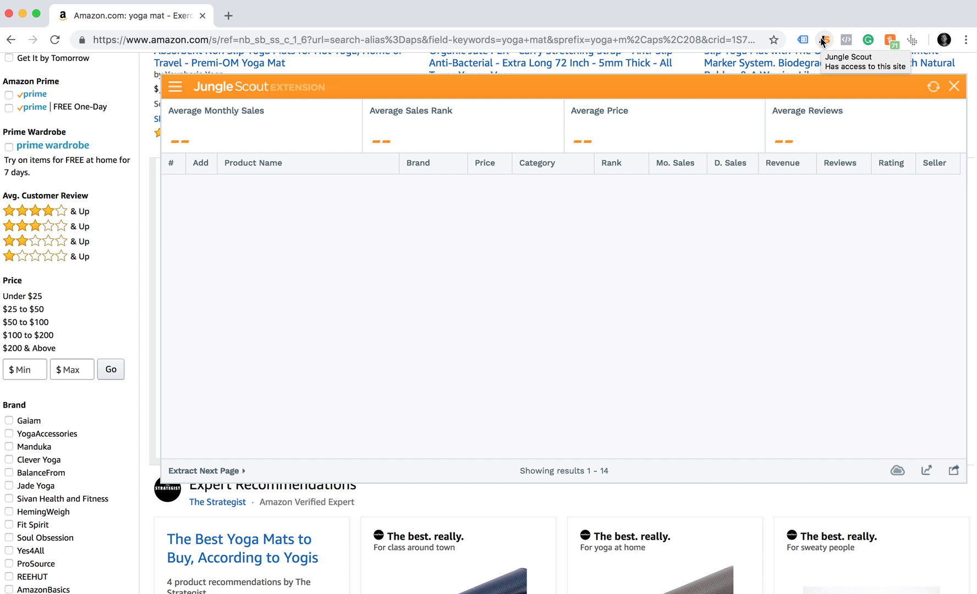